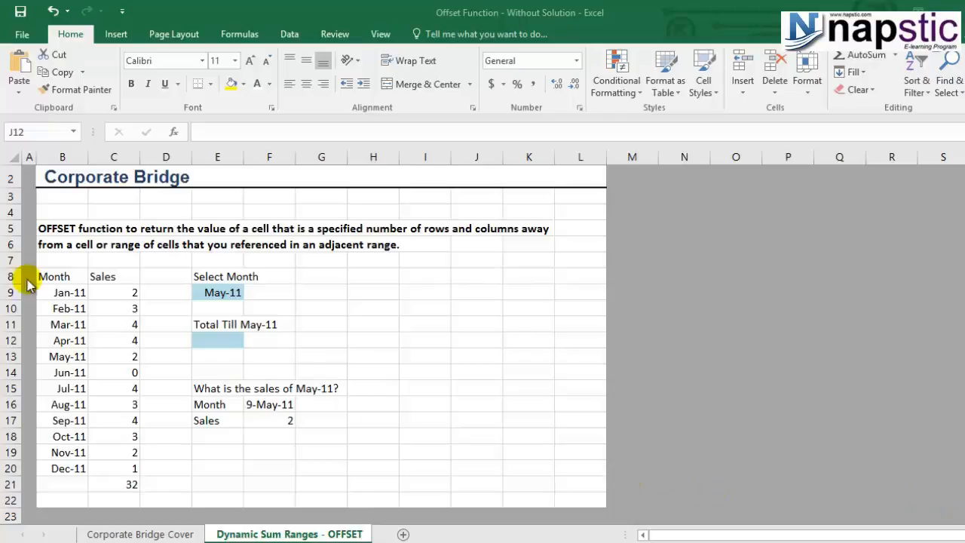
# Try =SUM(C9:C13) for January–May sales in E12, then clear it
pyautogui.click(209, 339)
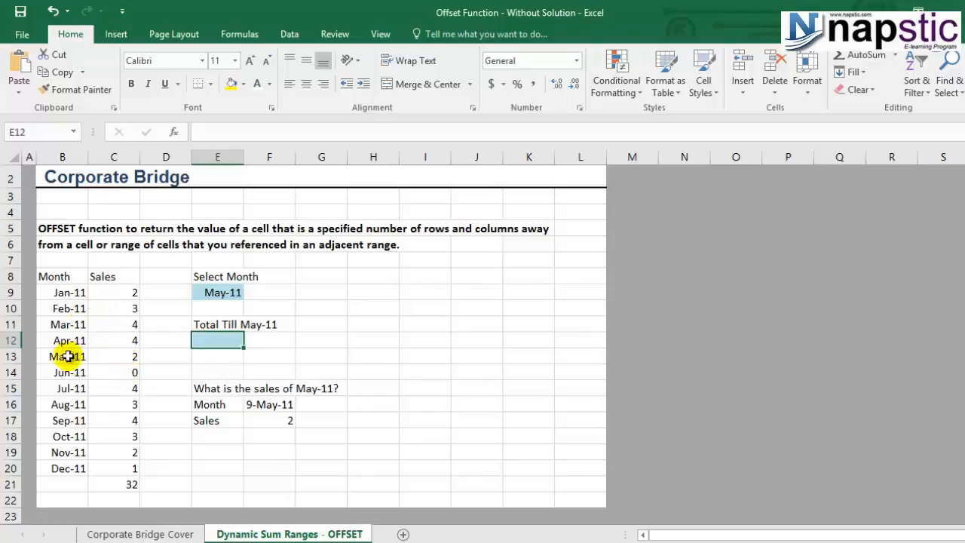
pyautogui.write('=sum')
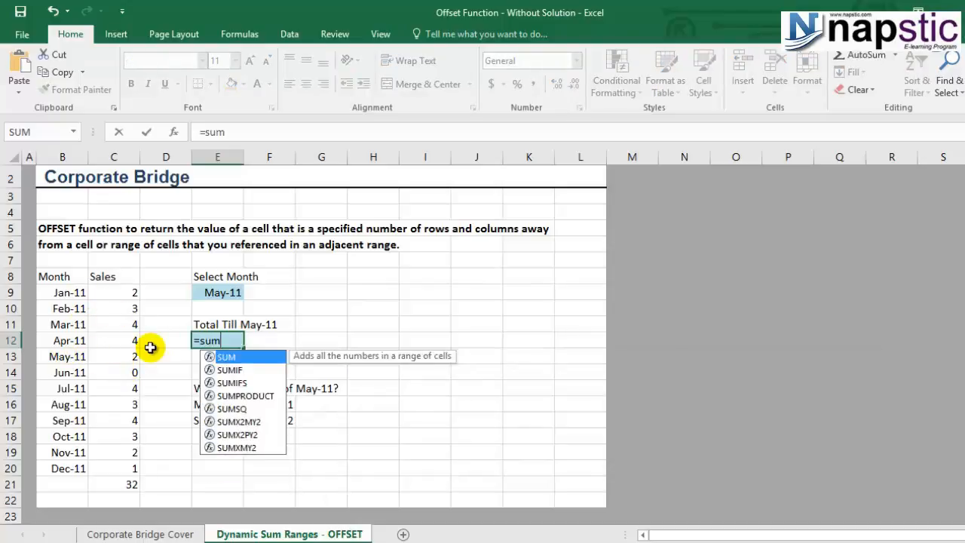
pyautogui.doubleClick(215, 358)
pyautogui.moveTo(125, 294); pyautogui.dragTo(119, 358)
pyautogui.write(')')
pyautogui.press('Return')
pyautogui.click(231, 341)
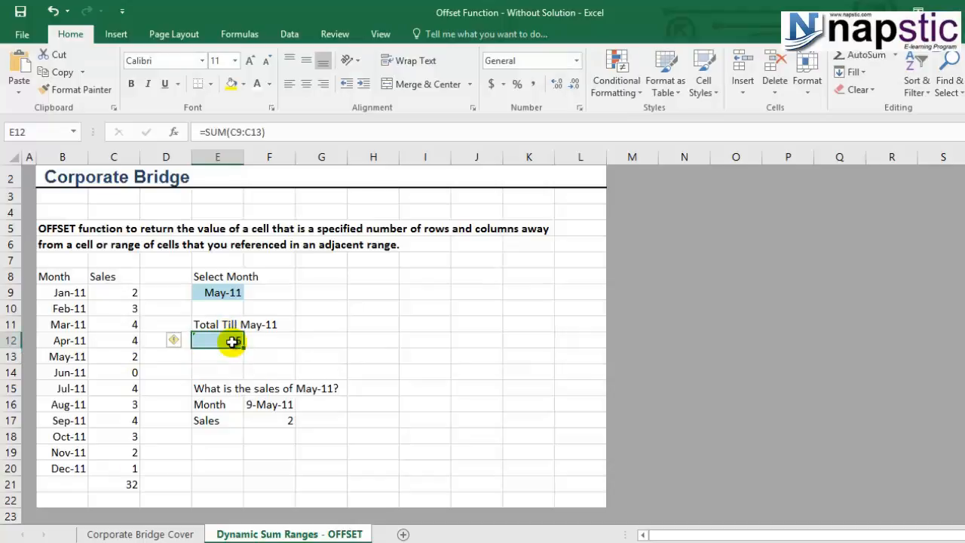
pyautogui.press('Delete')
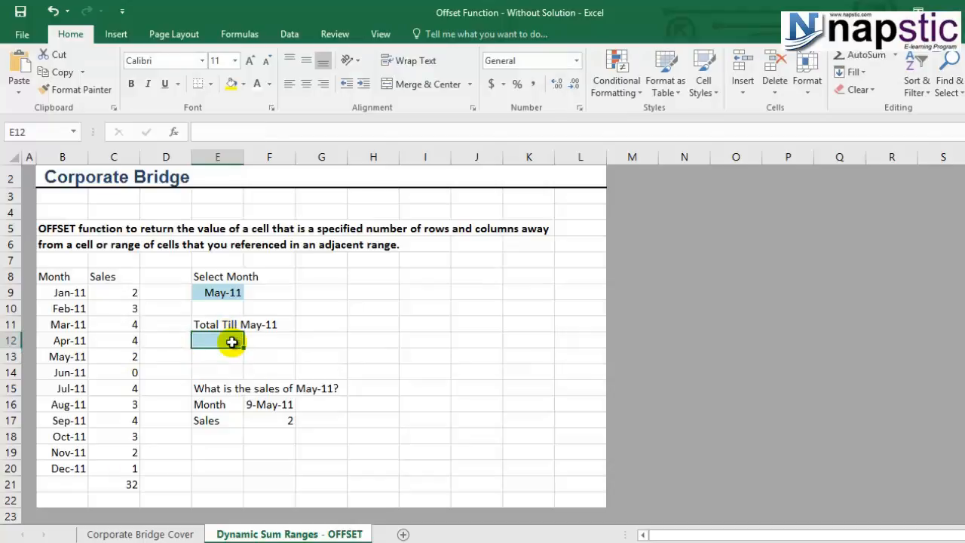
# Set the month in E9's dropdown to Feb-11
pyautogui.click(237, 291)
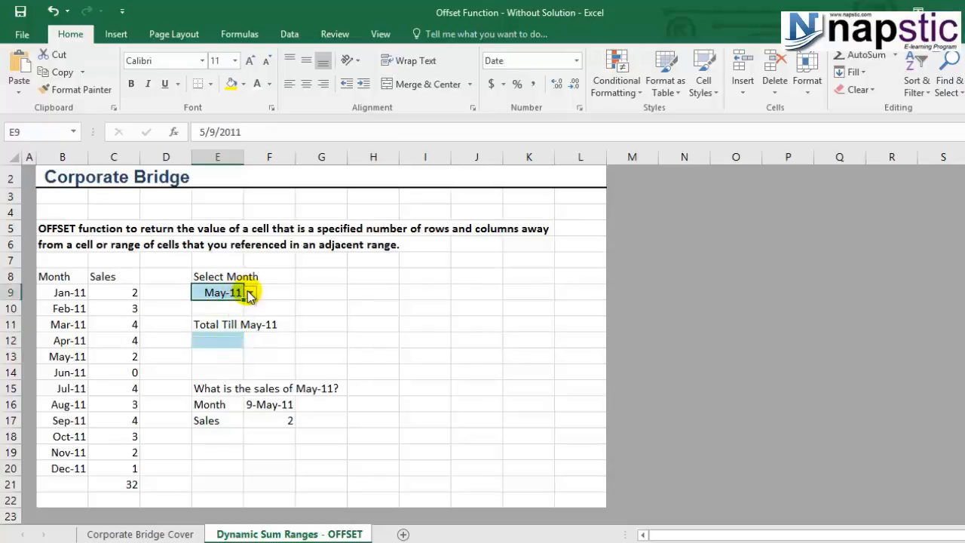
pyautogui.click(250, 293)
pyautogui.moveTo(251, 336); pyautogui.dragTo(253, 305)
pyautogui.click(225, 348)
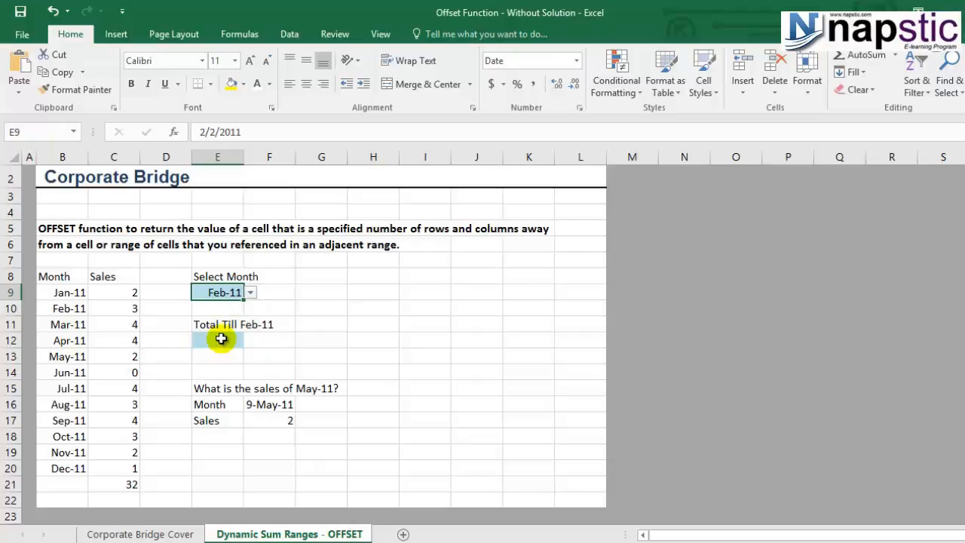
# Enter =SUM(C9:C10) in E12 to total January–February sales, giving 5
pyautogui.click(222, 340)
pyautogui.write('=suy')
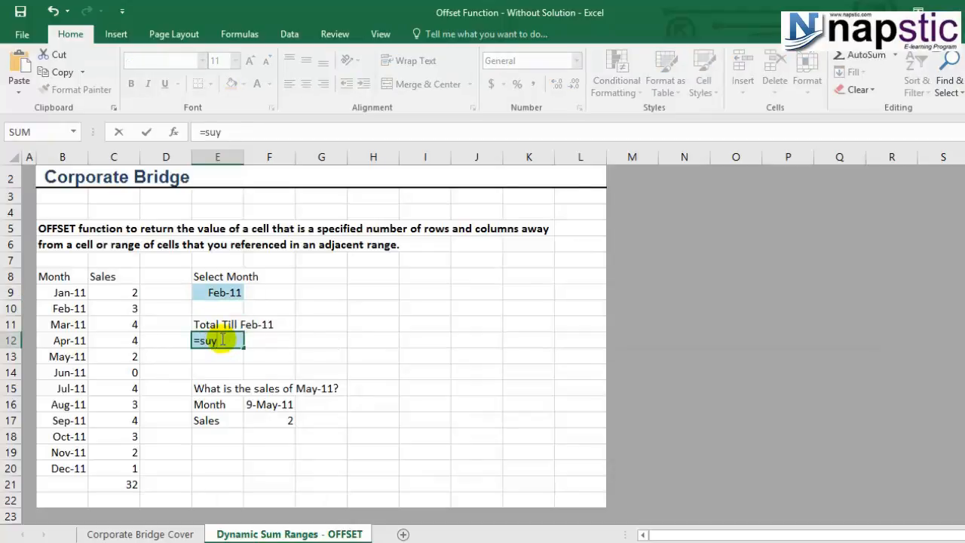
pyautogui.press('BackSpace')
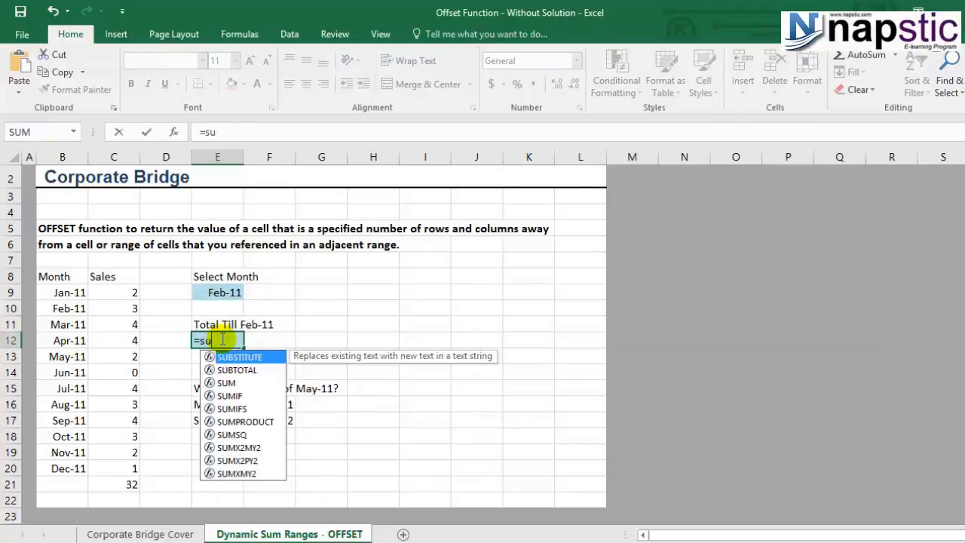
pyautogui.doubleClick(226, 382)
pyautogui.moveTo(132, 294); pyautogui.dragTo(129, 305)
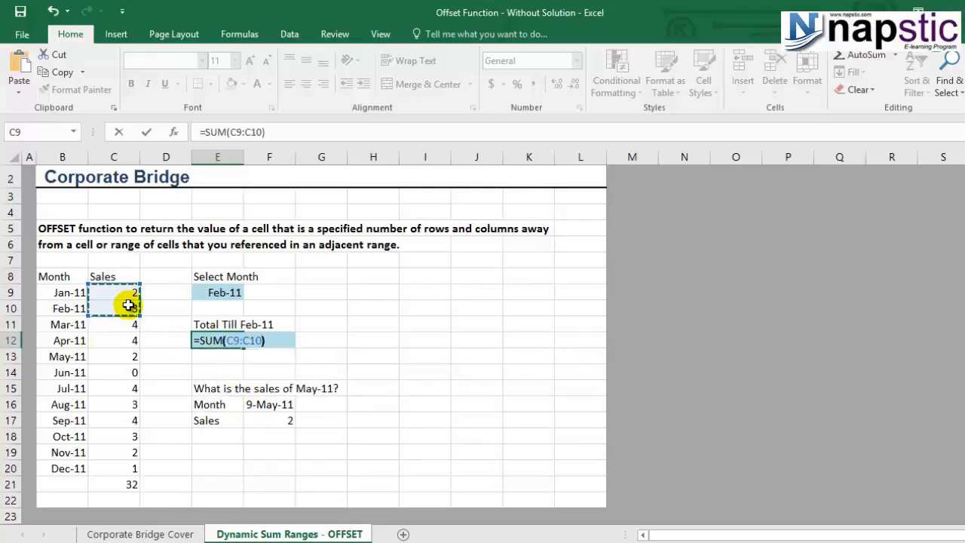
pyautogui.press('Return')
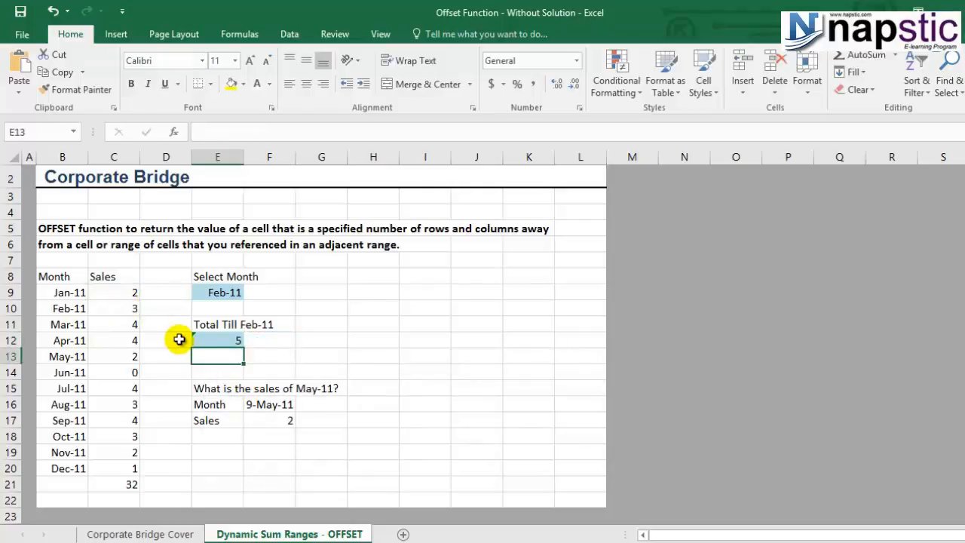
pyautogui.click(221, 336)
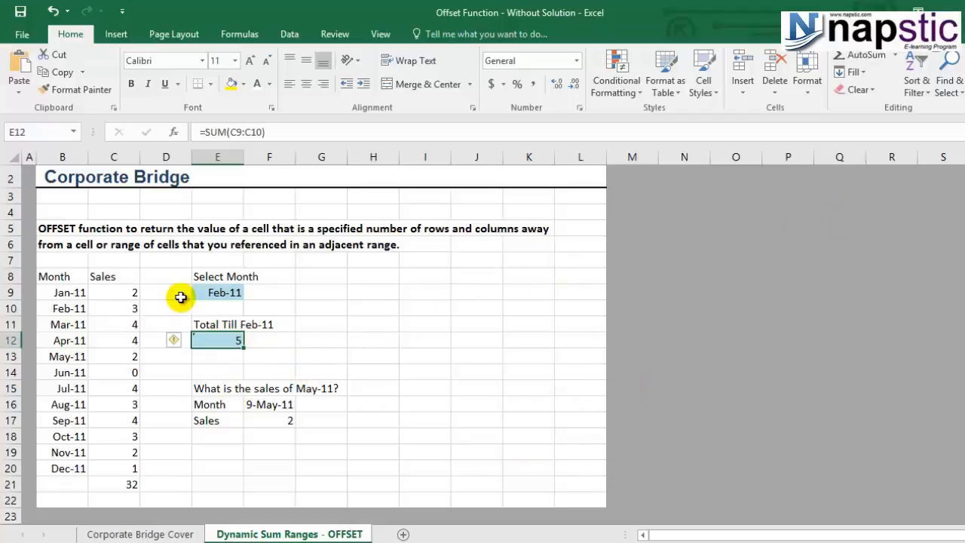
# Switch the E9 month to Jun-11, then to Sep-11
pyautogui.click(226, 292)
pyautogui.click(250, 292)
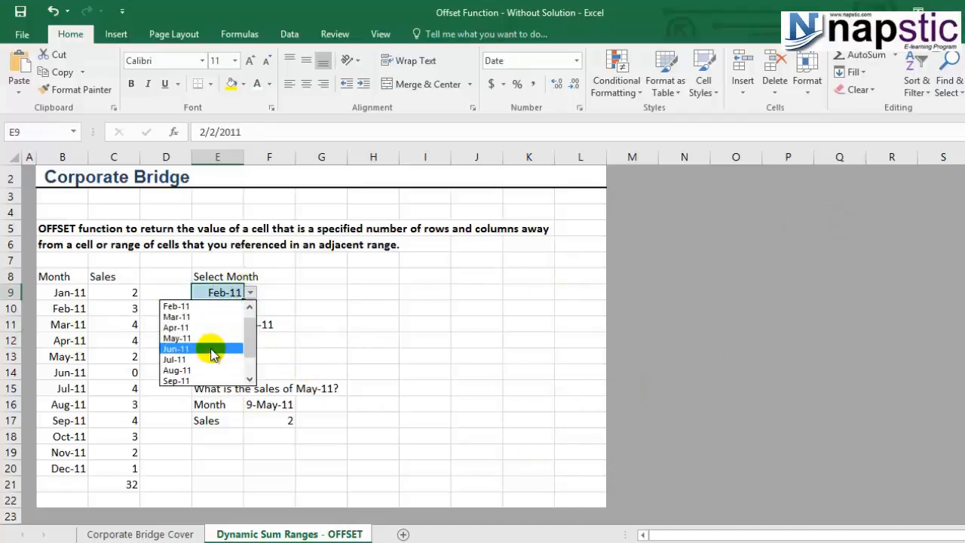
pyautogui.click(211, 349)
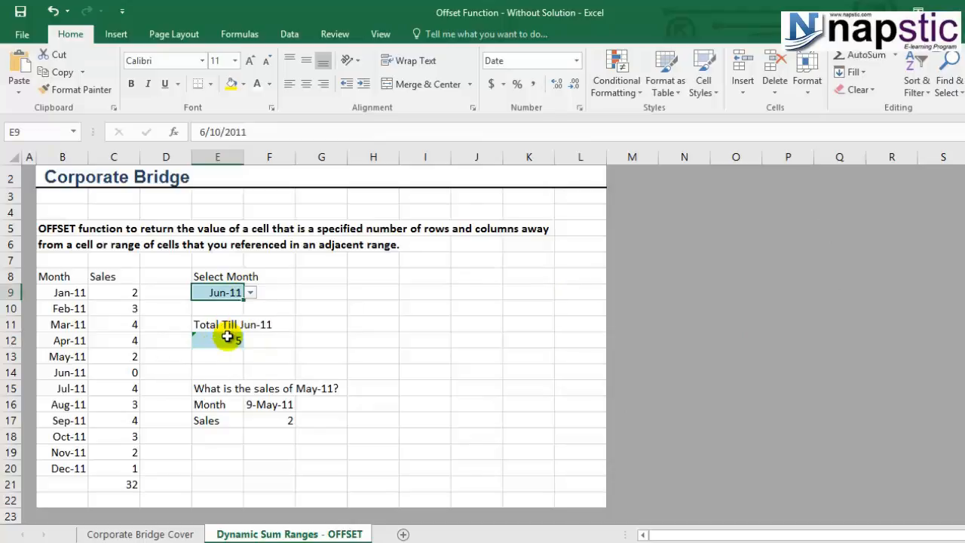
pyautogui.click(249, 293)
pyautogui.click(218, 348)
# Inspect E12's formula, confirming it still sums C9:C10 and shows 5
pyautogui.click(221, 341)
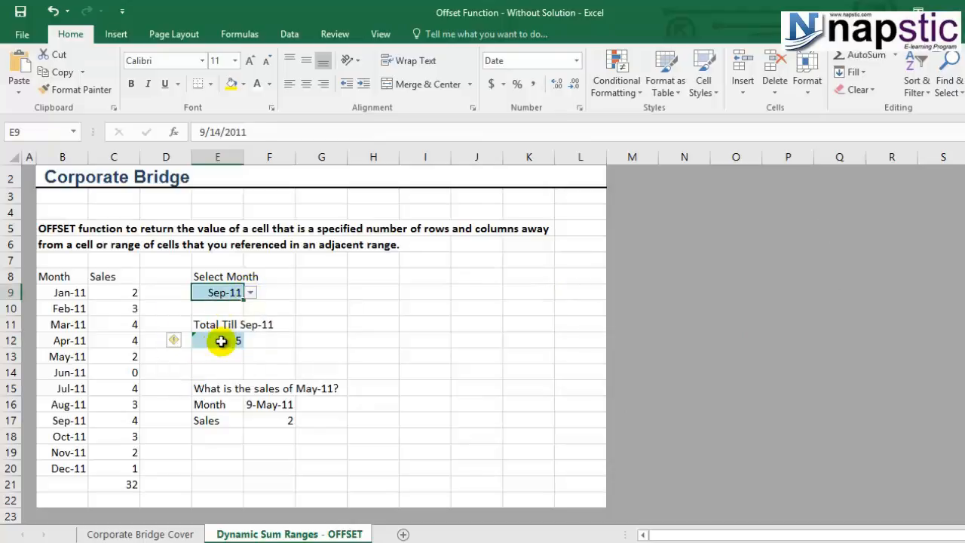
pyautogui.doubleClick(221, 341)
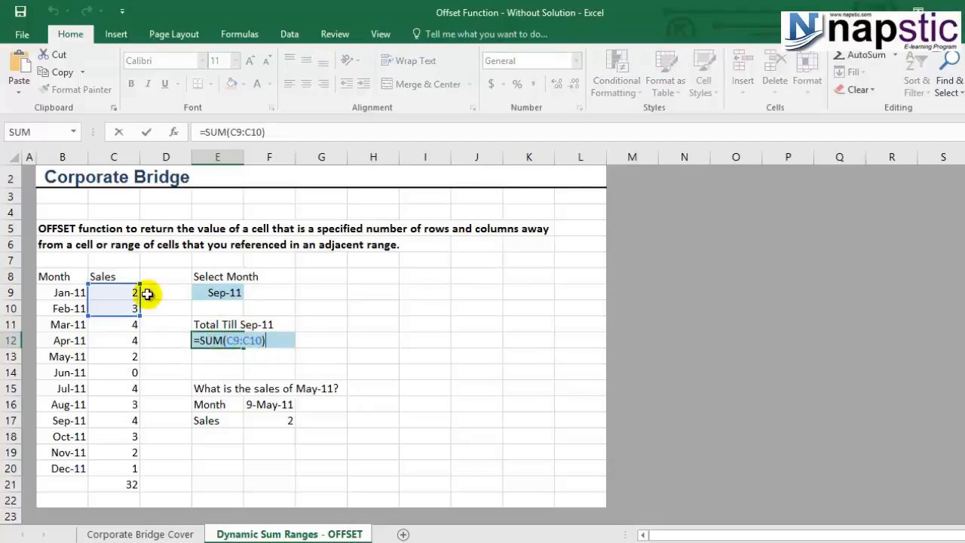
pyautogui.press('Escape')
pyautogui.click(207, 293)
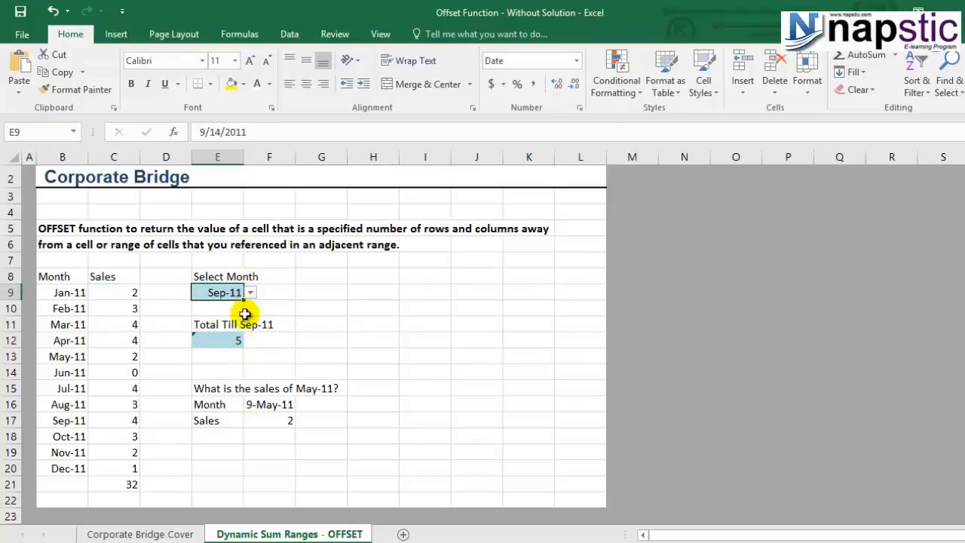
pyautogui.click(226, 338)
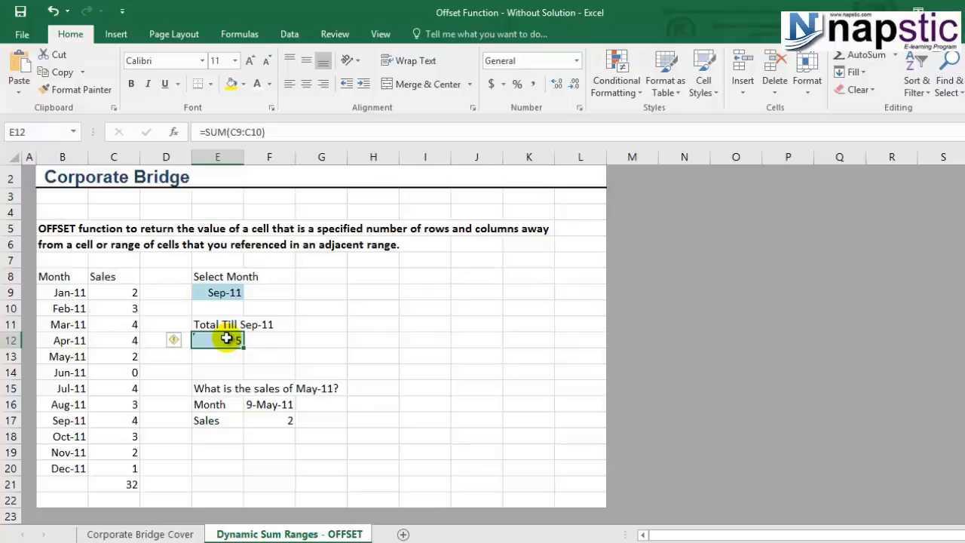
# Enter =MONTH(E9) in G10, returning 9 for Sep-11
pyautogui.click(333, 306)
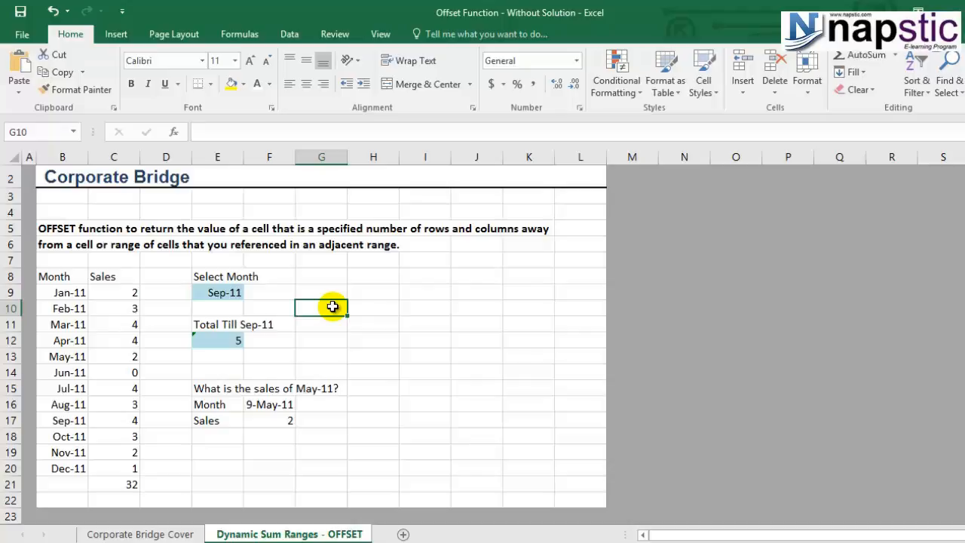
pyautogui.write('=mon')
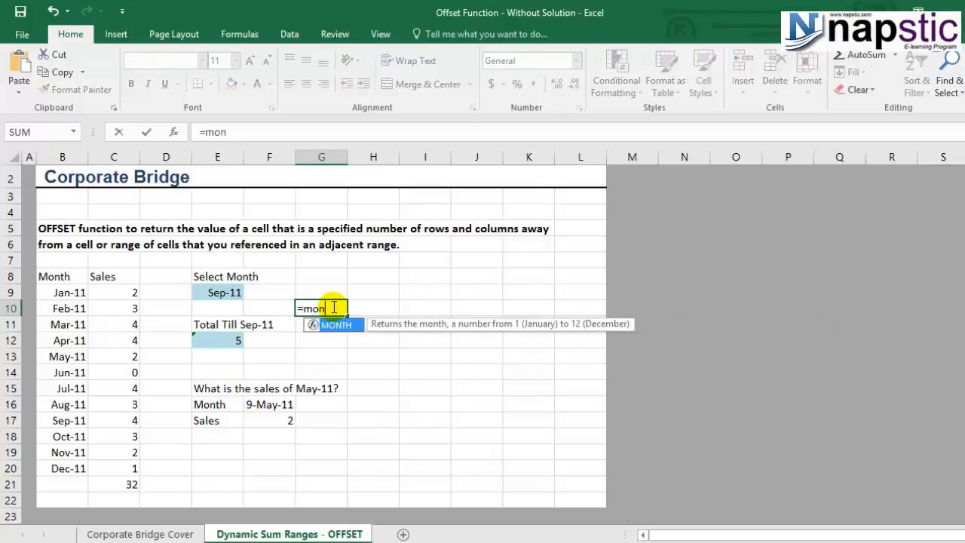
pyautogui.write('th')
pyautogui.doubleClick(339, 324)
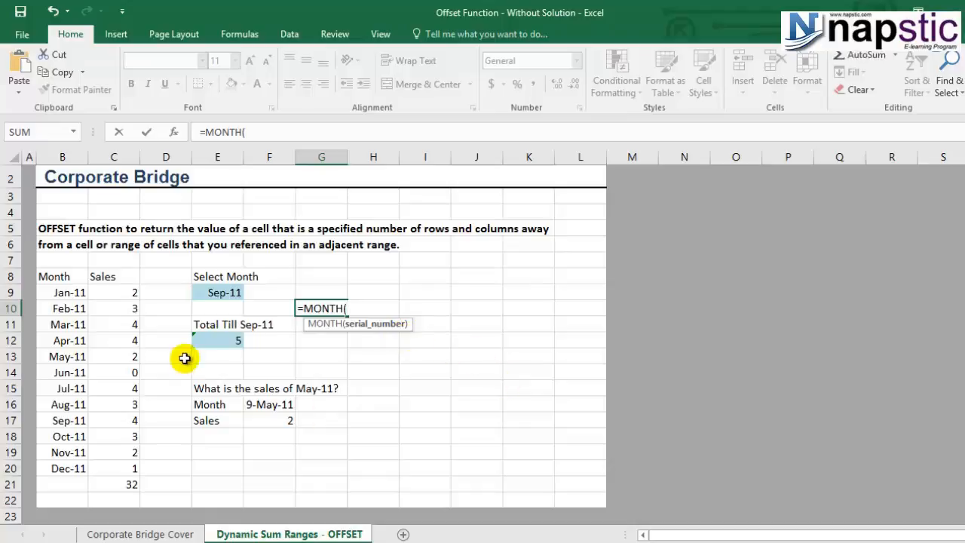
pyautogui.click(219, 289)
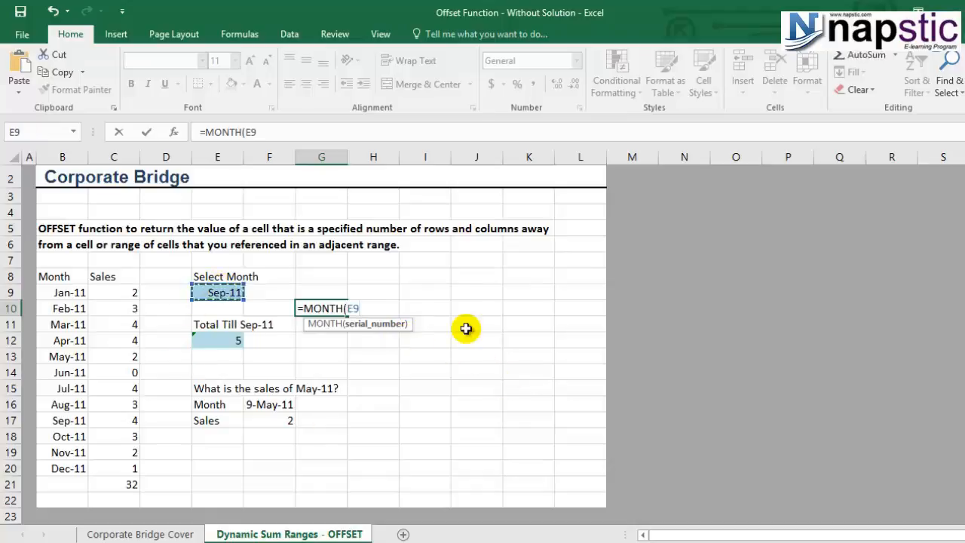
pyautogui.write(')')
pyautogui.press('Return')
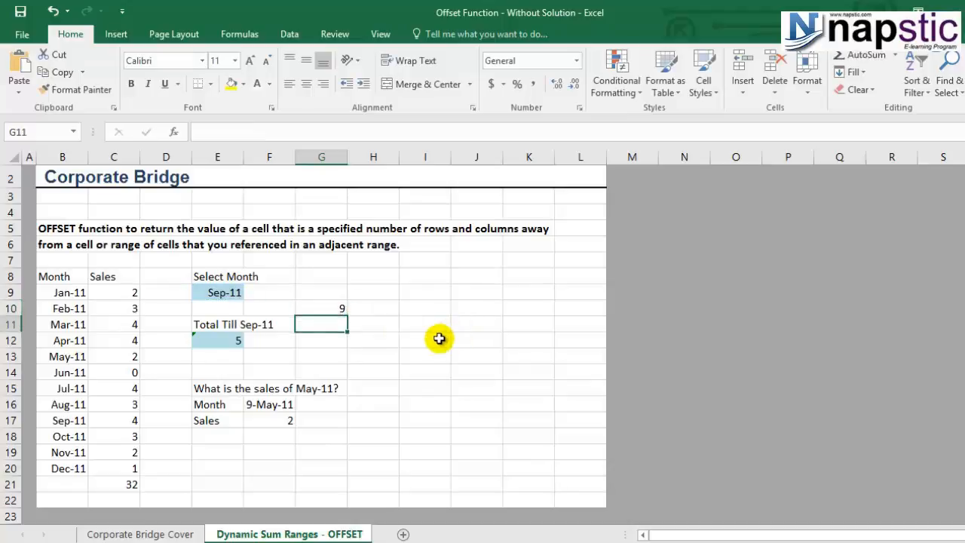
pyautogui.click(334, 305)
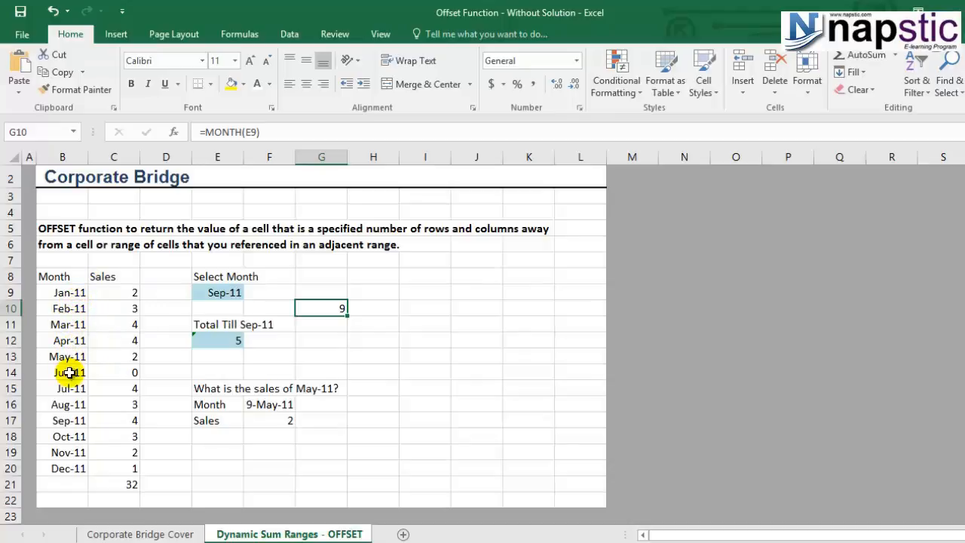
pyautogui.click(66, 419)
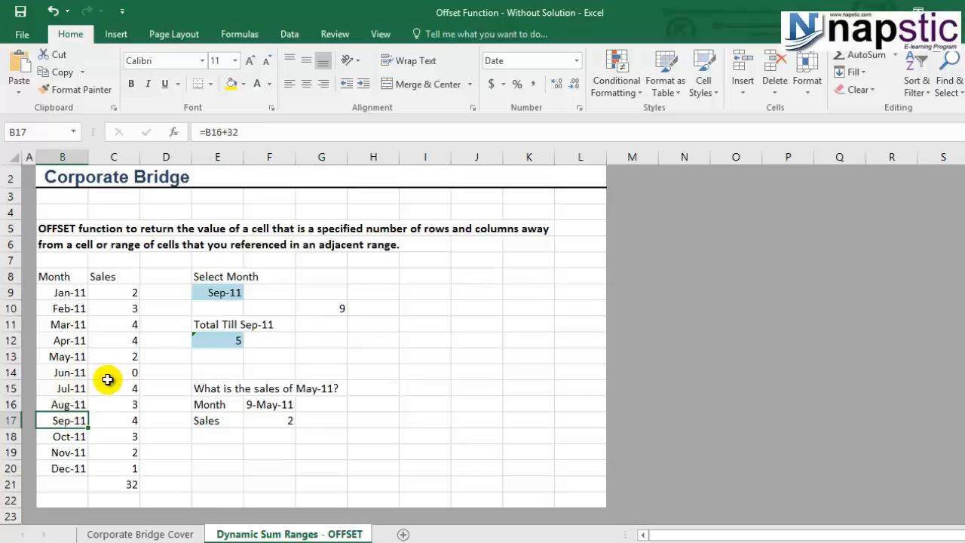
pyautogui.click(75, 276)
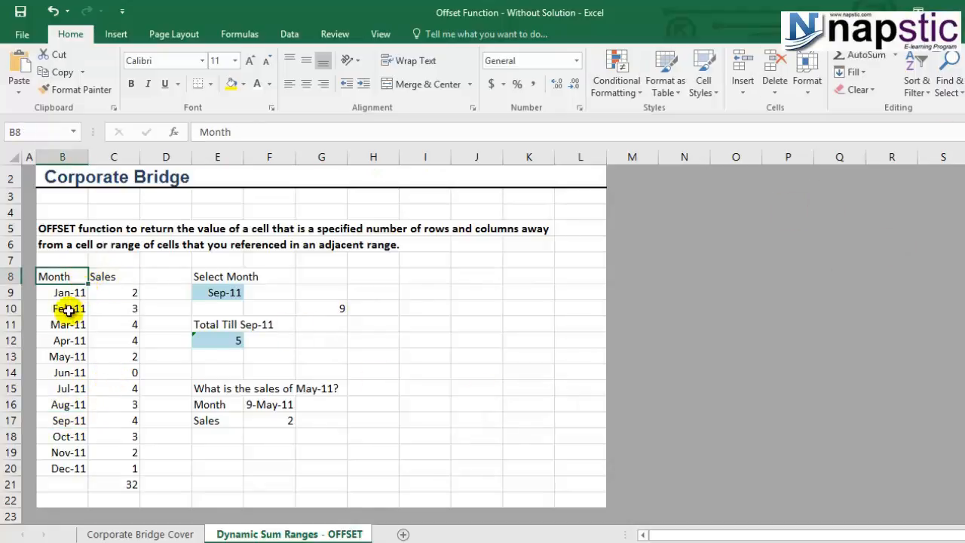
pyautogui.click(61, 422)
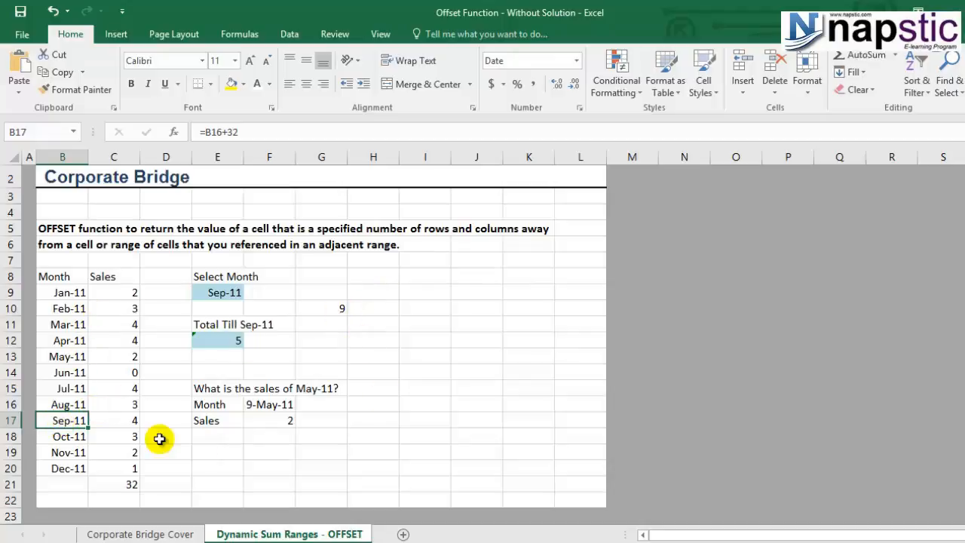
# Start rewriting E12 as =sum(offset(B8,1,1, with B8 as the reference
pyautogui.click(211, 339)
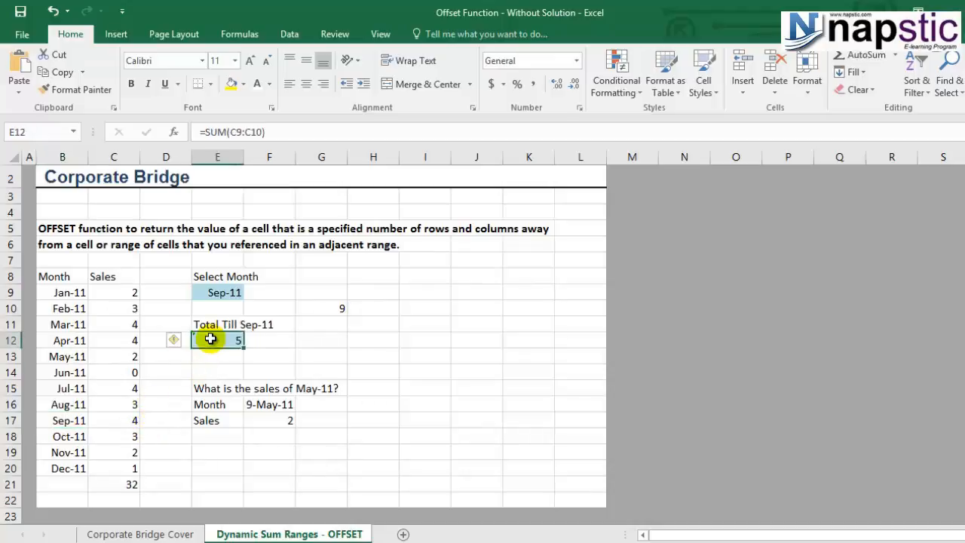
pyautogui.press('BackSpace')
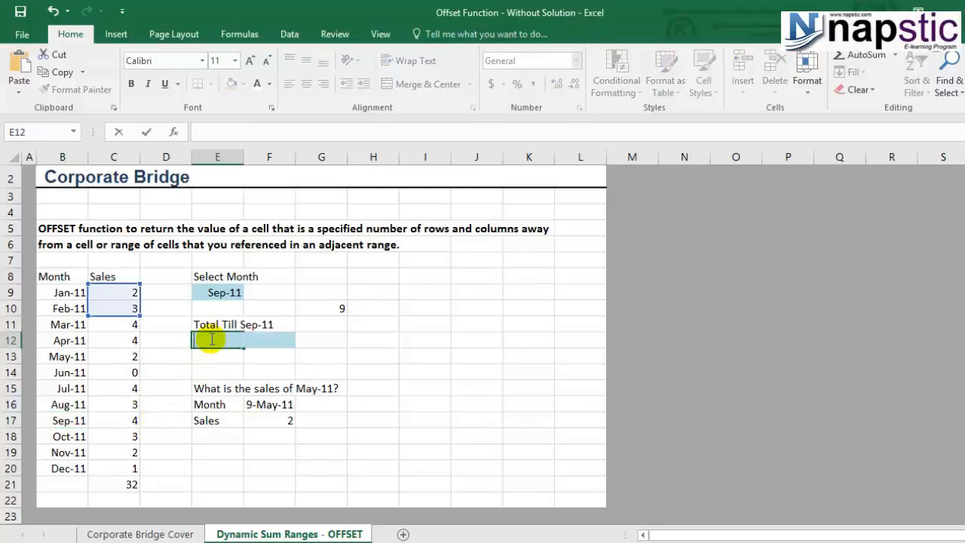
pyautogui.write('=')
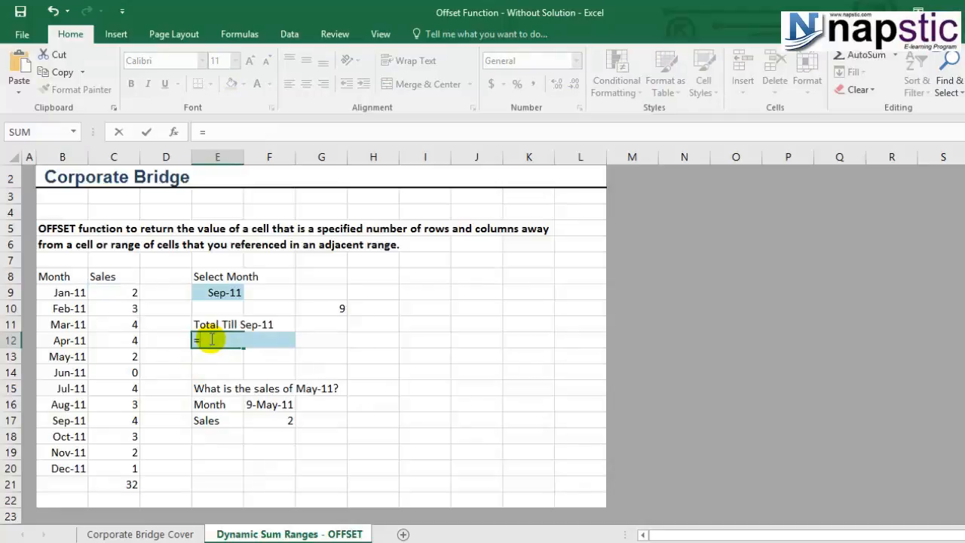
pyautogui.write('sum')
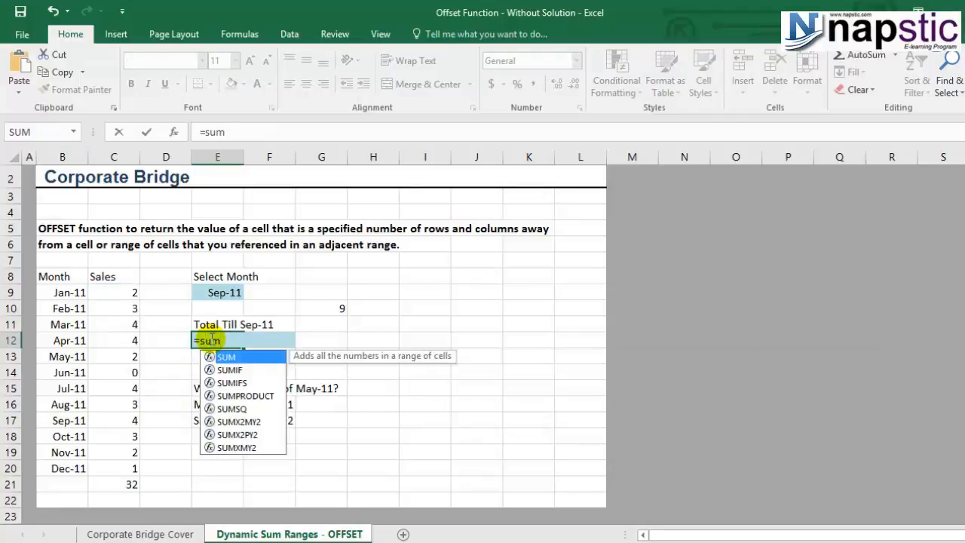
pyautogui.write('(')
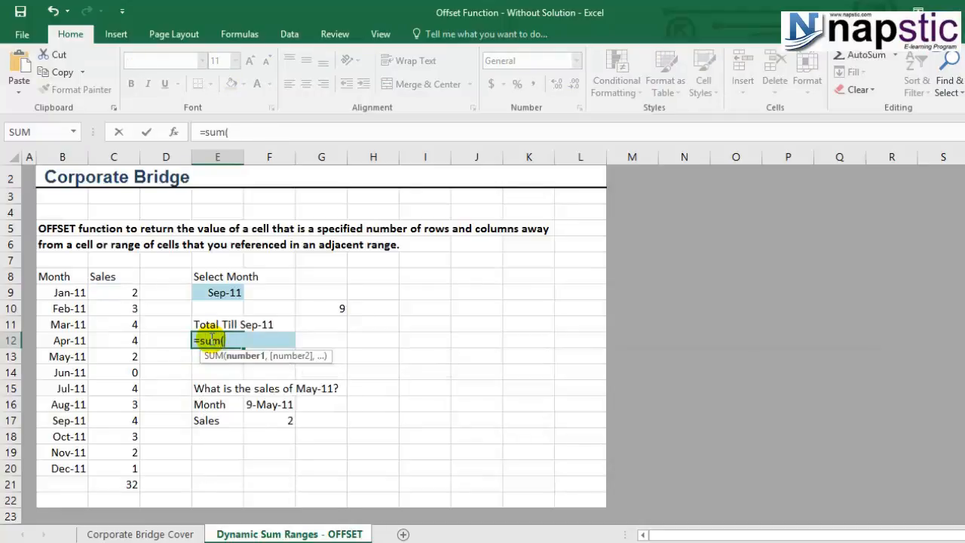
pyautogui.write('offset')
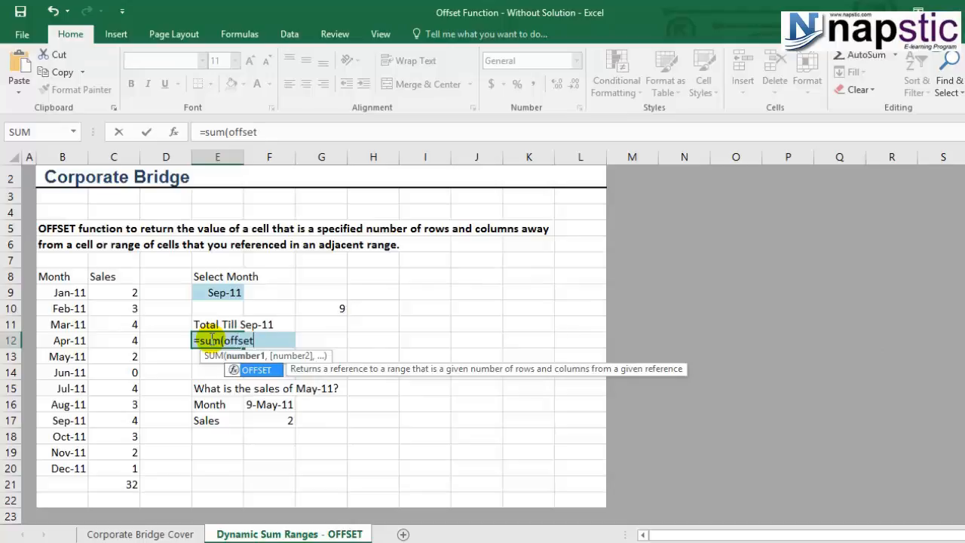
pyautogui.write('(')
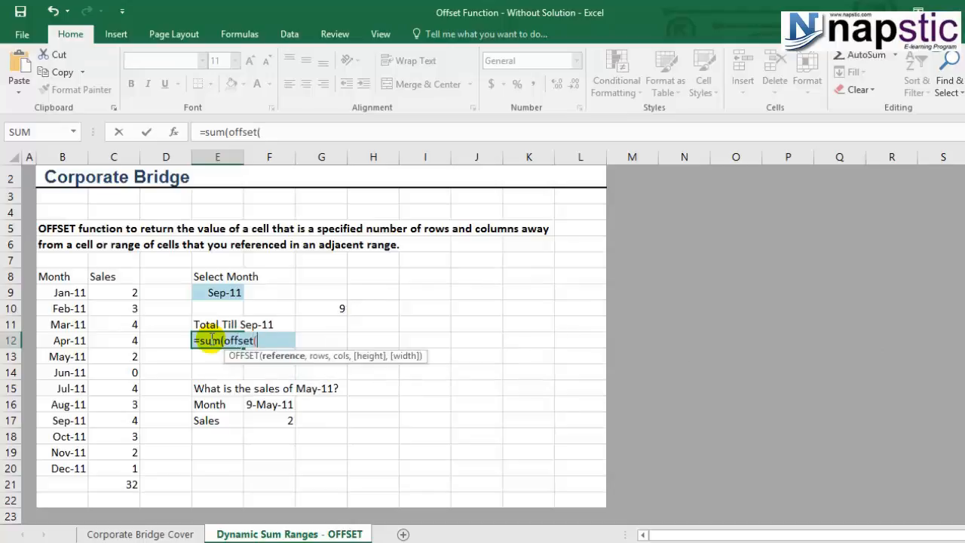
pyautogui.click(56, 276)
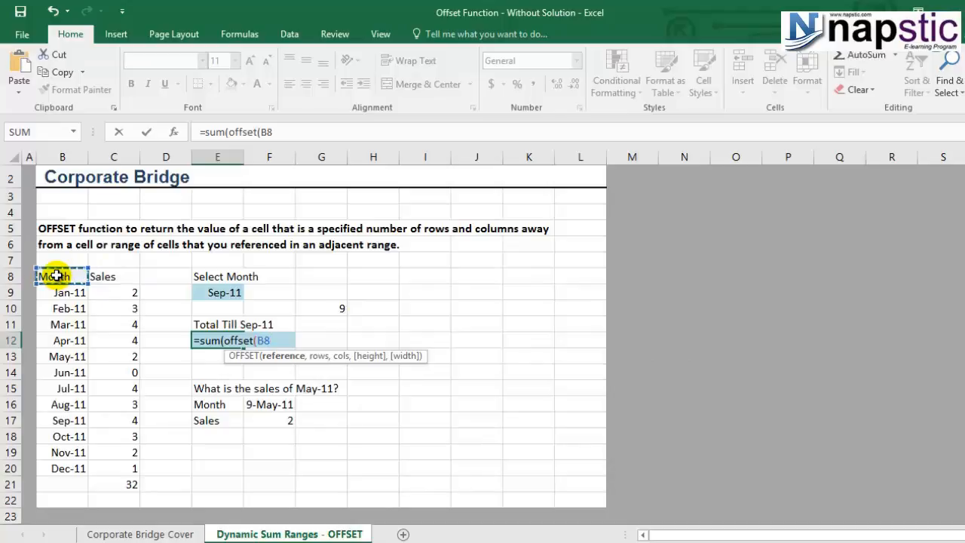
pyautogui.write(',')
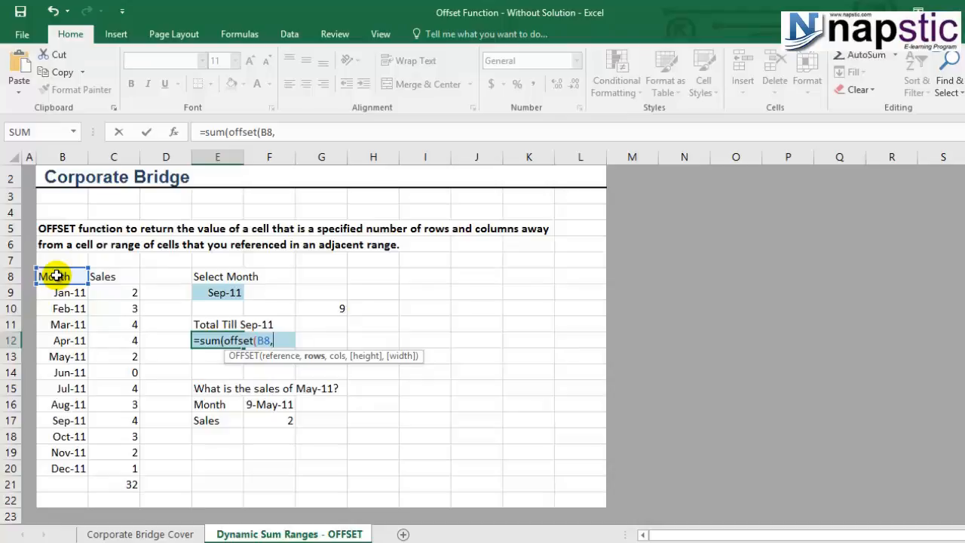
pyautogui.write('1,1')
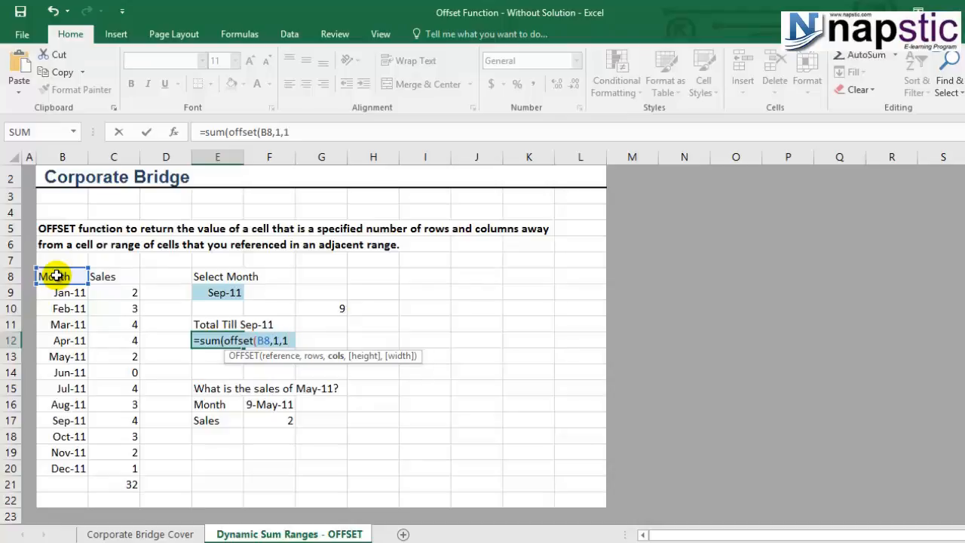
pyautogui.write(',')
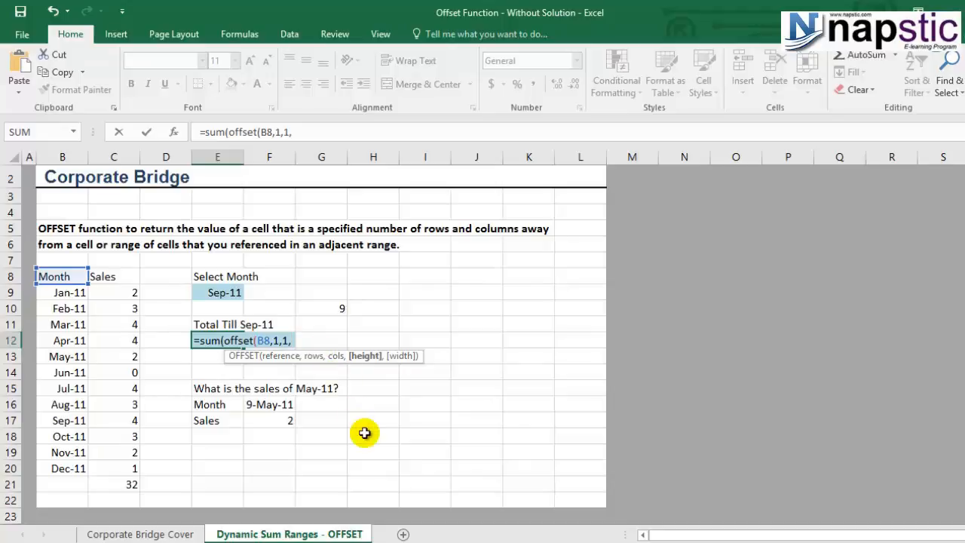
# Finish E12 as =sum(offset(B8,1,1,MONTH(E9),1)), totalling 26 through Sep-11
pyautogui.write('month')
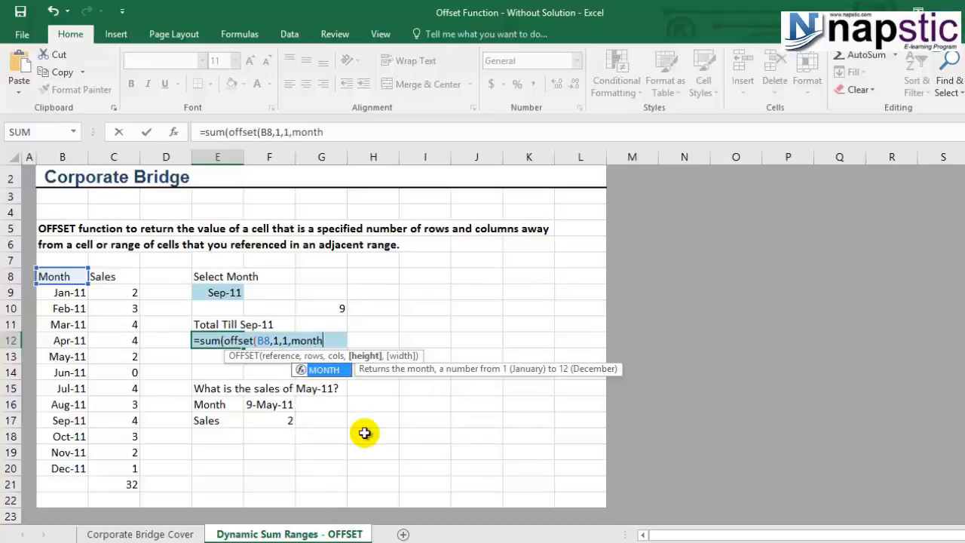
pyautogui.doubleClick(322, 369)
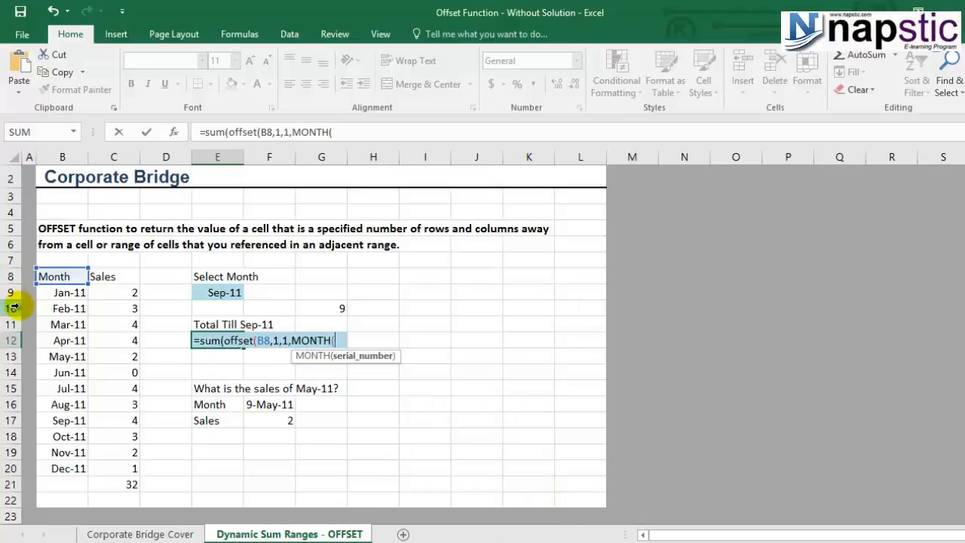
pyautogui.click(228, 291)
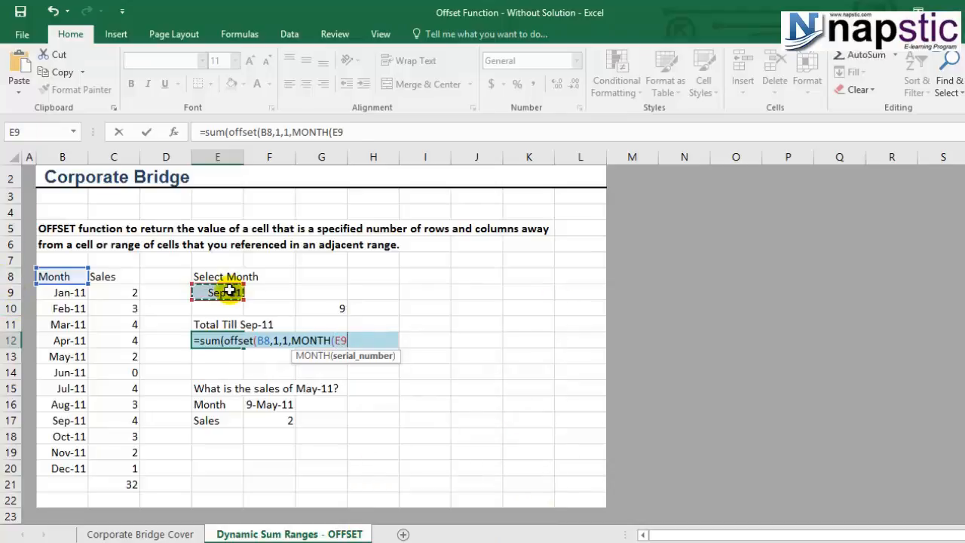
pyautogui.write('),')
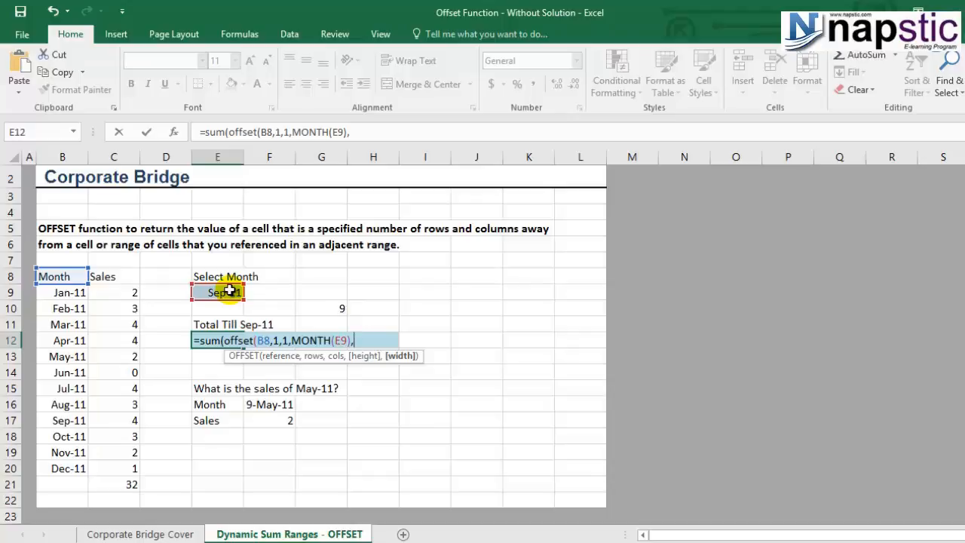
pyautogui.write('1')
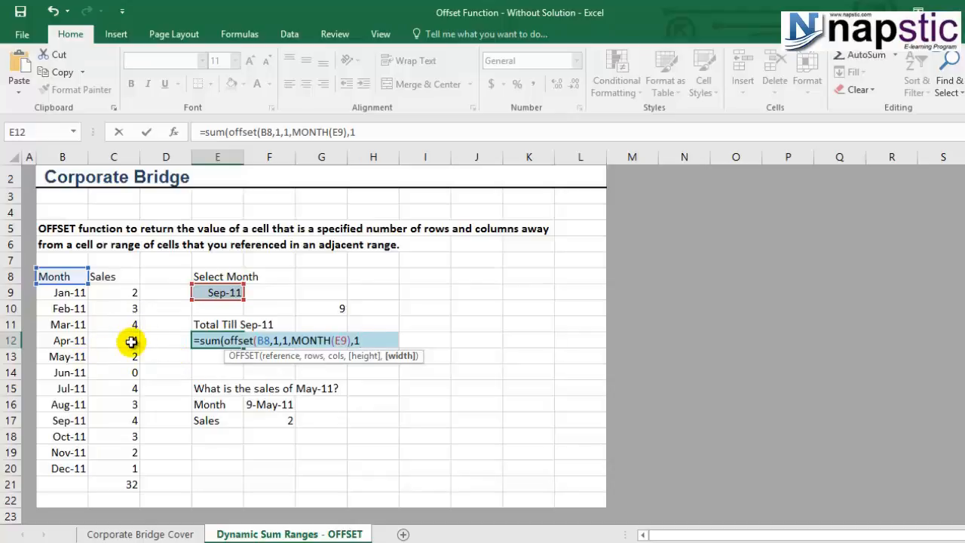
pyautogui.write(')')
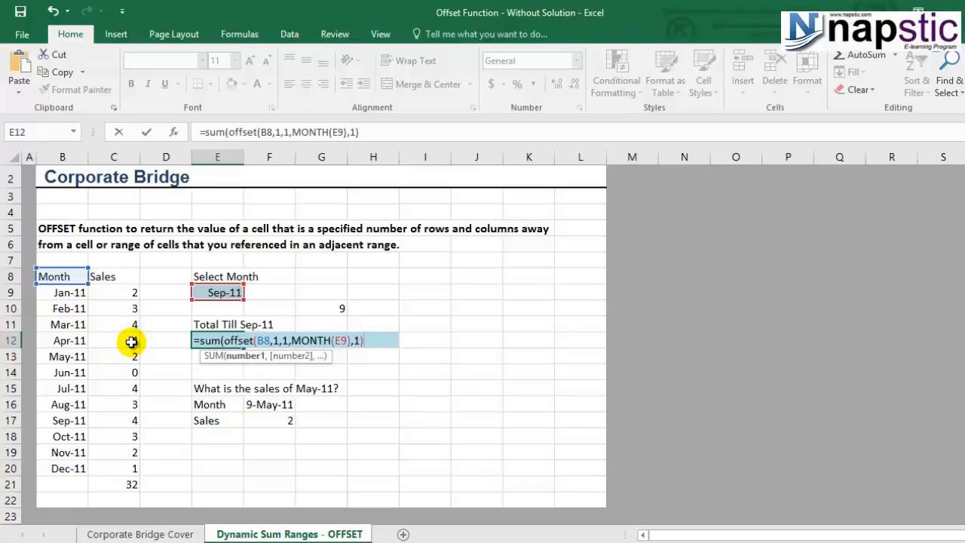
pyautogui.write(')')
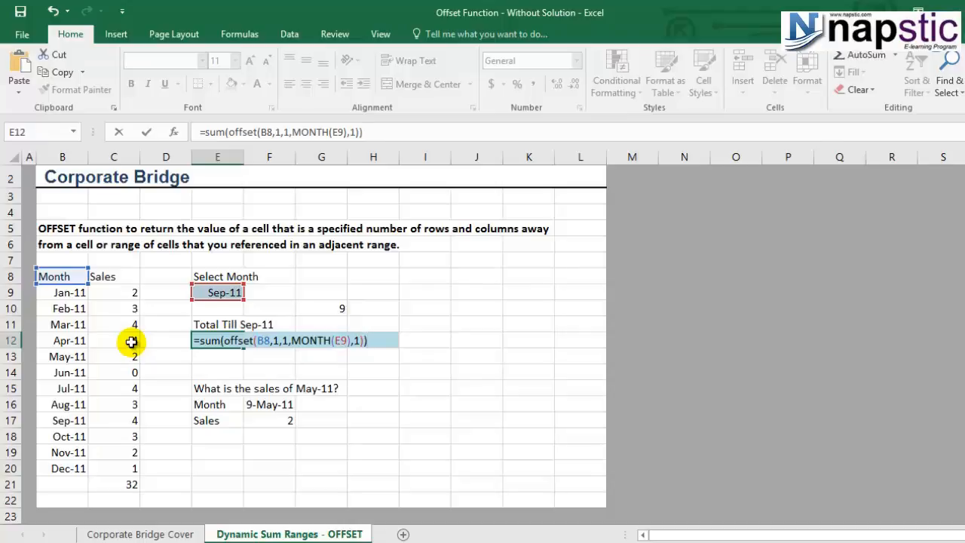
pyautogui.press('Return')
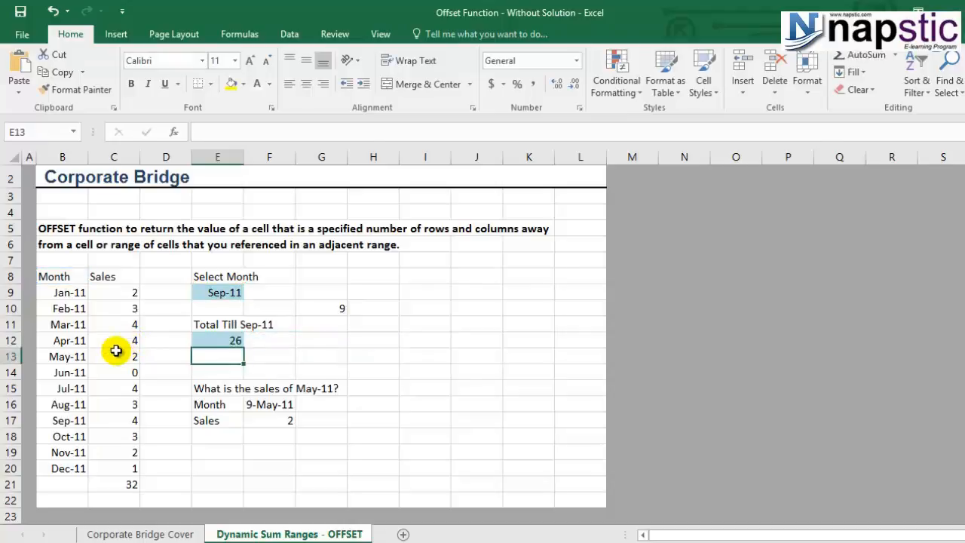
pyautogui.click(212, 332)
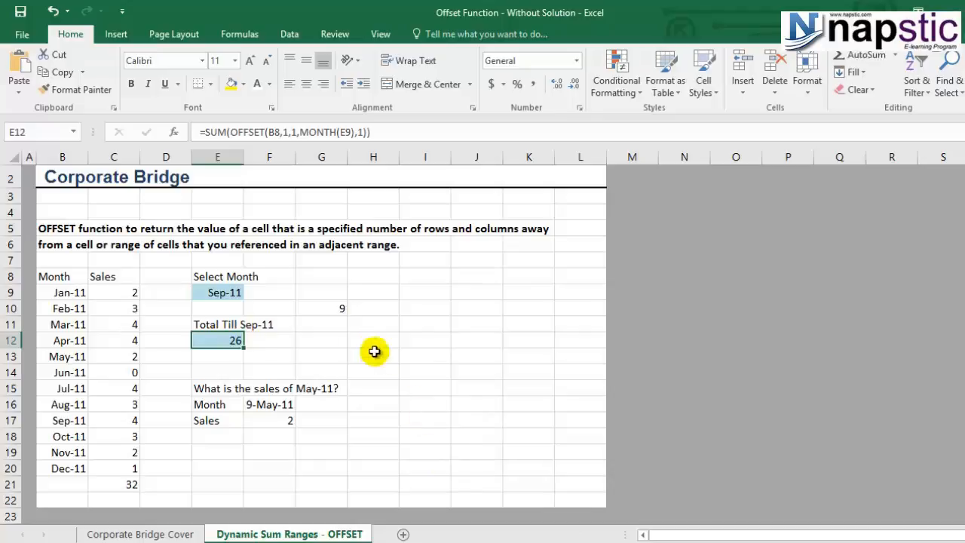
pyautogui.click(338, 342)
# Enter =SUM(C9:C17) in G12 as a check total of 26
pyautogui.write('=si')
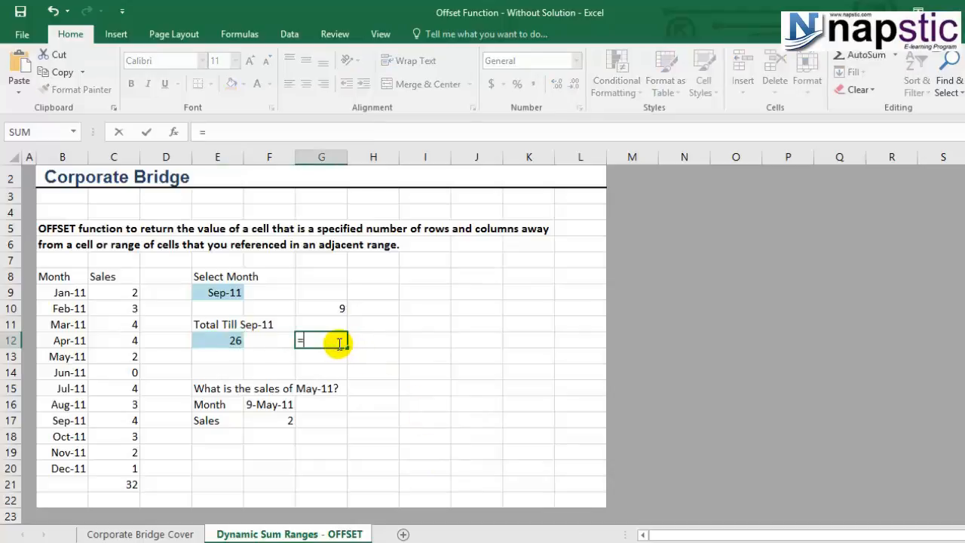
pyautogui.press('BackSpace')
pyautogui.write('um')
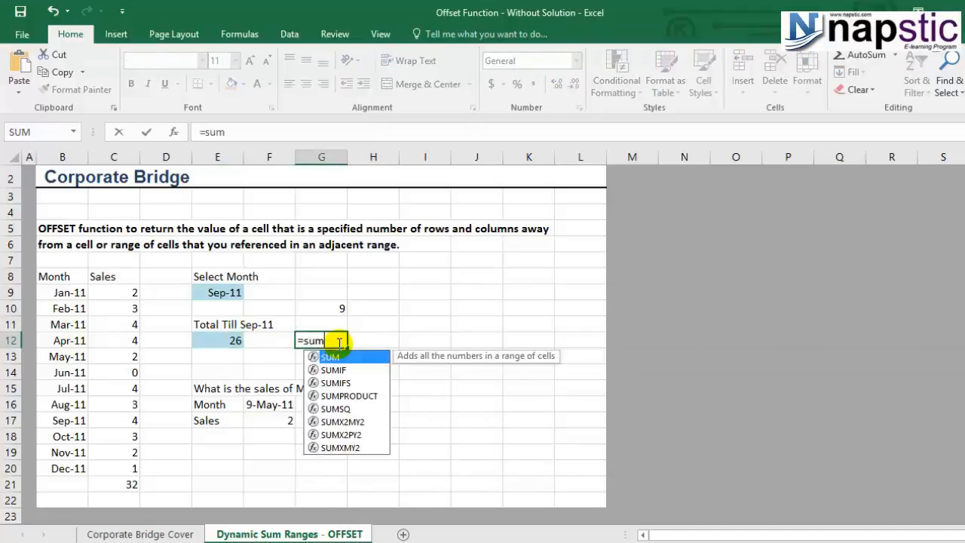
pyautogui.press('Tab')
pyautogui.click(77, 292)
pyautogui.moveTo(120, 293); pyautogui.dragTo(107, 413)
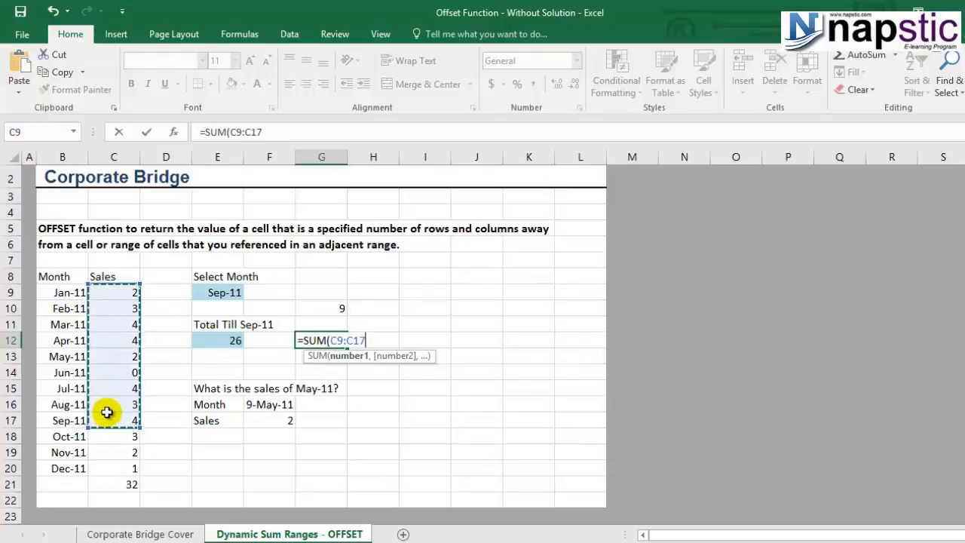
pyautogui.write(')')
pyautogui.press('Return')
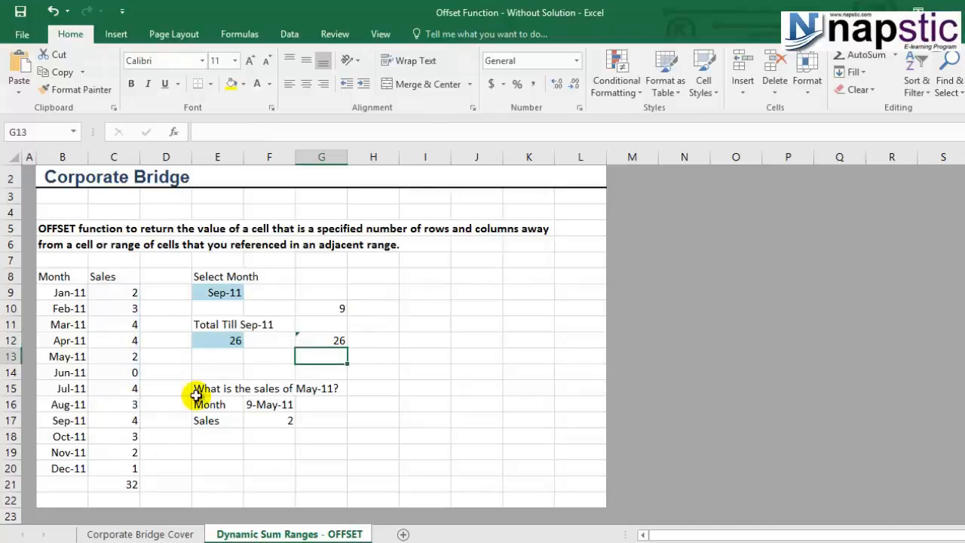
pyautogui.click(332, 340)
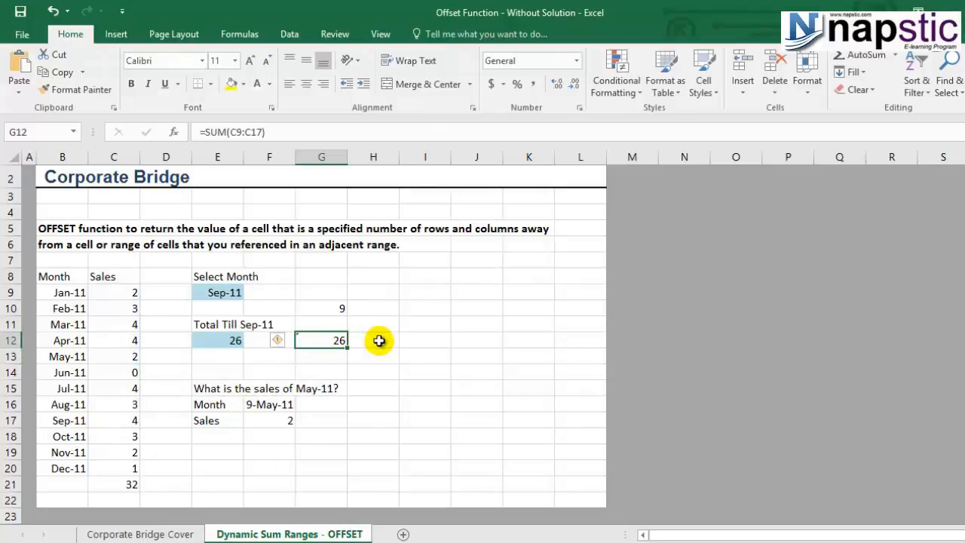
# Choose Jul-11 in E9 and verify E12's total of 19 against C9:C15
pyautogui.click(226, 293)
pyautogui.click(252, 295)
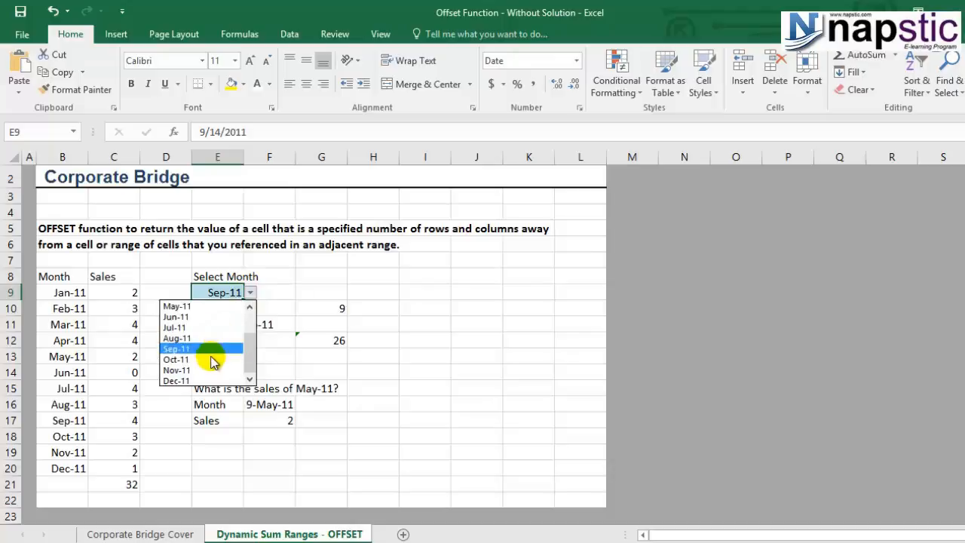
pyautogui.click(214, 334)
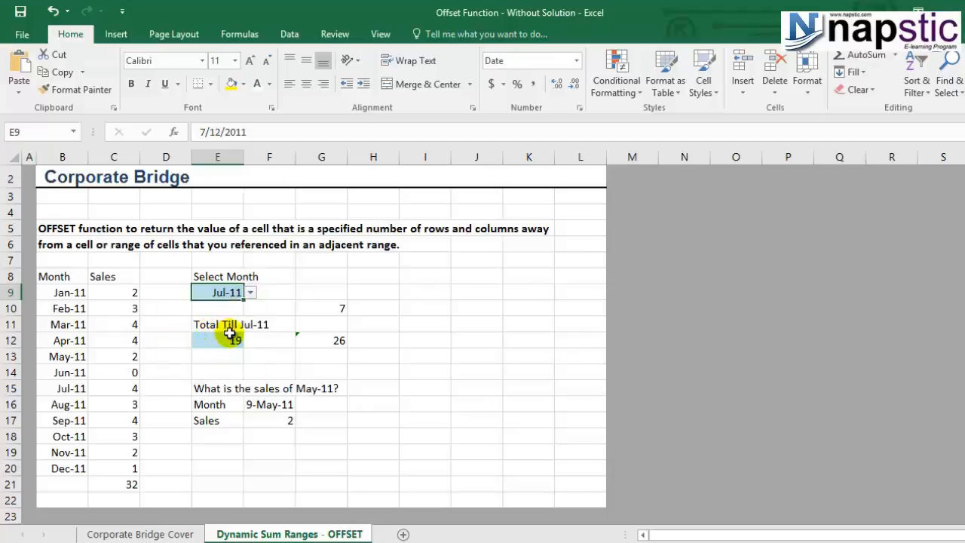
pyautogui.click(227, 339)
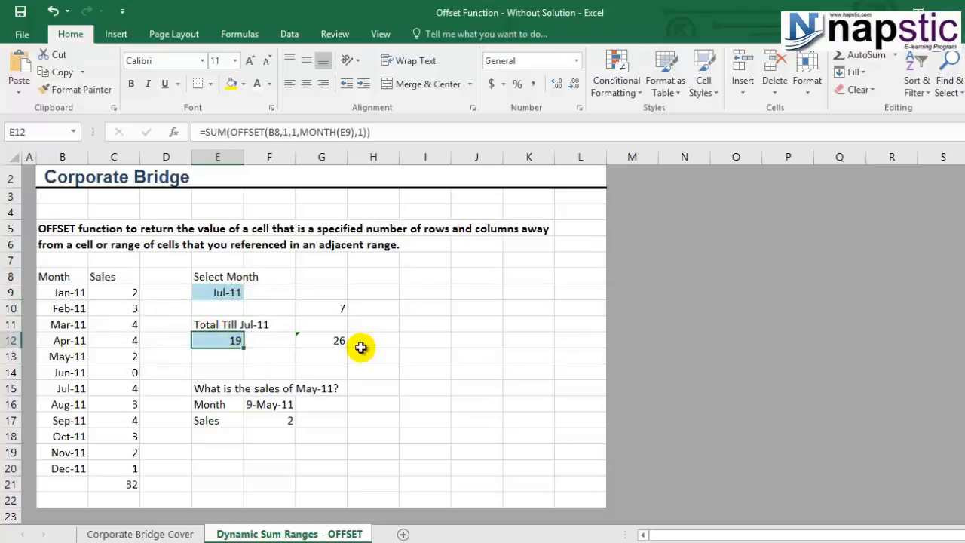
pyautogui.moveTo(111, 290); pyautogui.dragTo(113, 388)
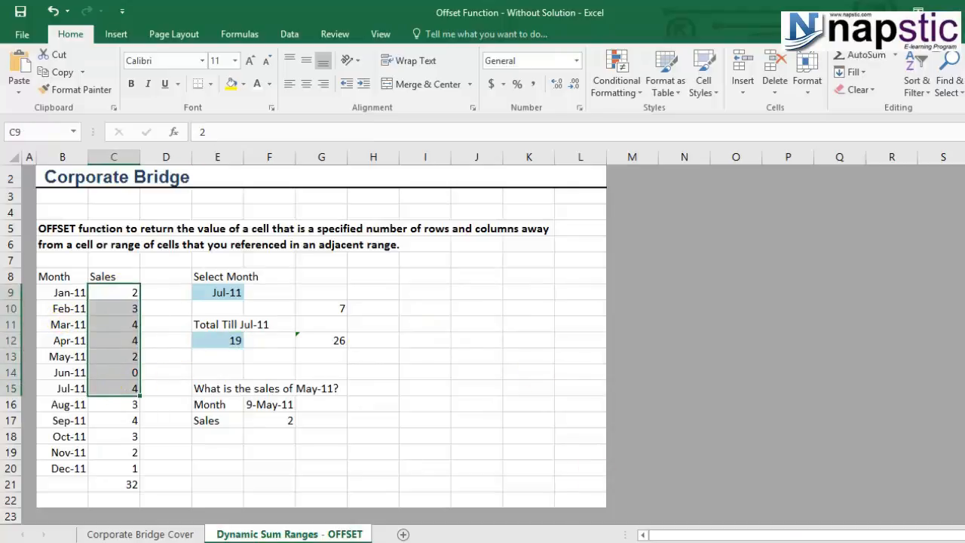
# Choose Oct-11 in E9 so the E12 total updates to 29
pyautogui.click(250, 294)
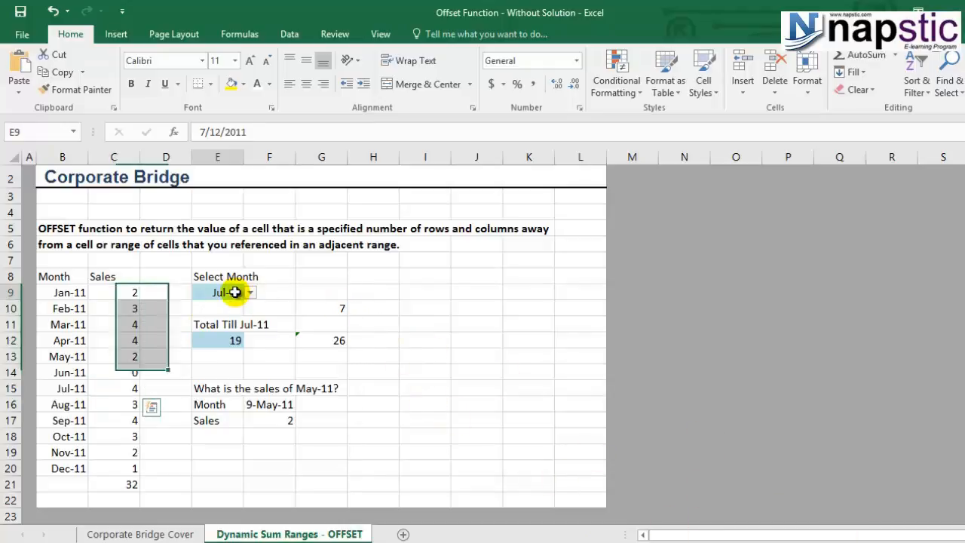
pyautogui.click(250, 295)
pyautogui.click(215, 362)
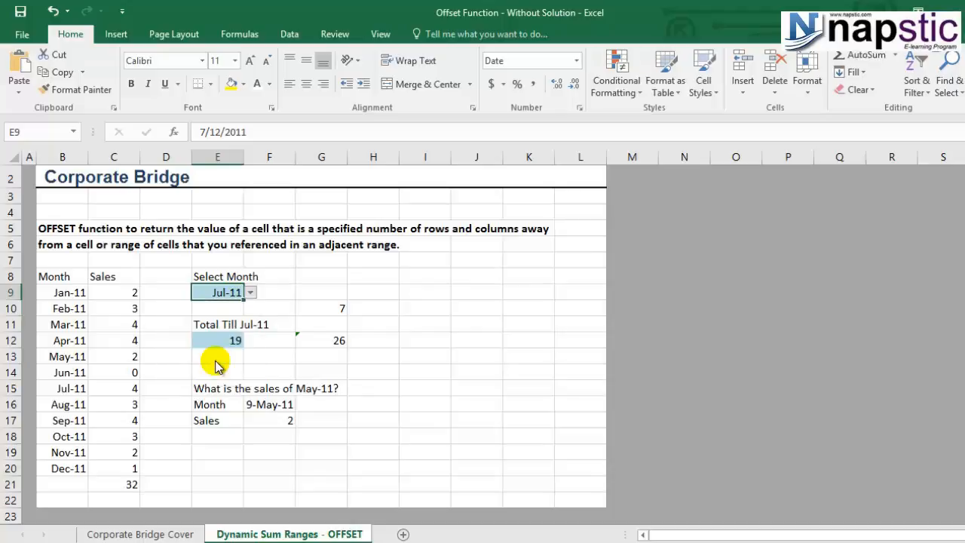
pyautogui.click(218, 340)
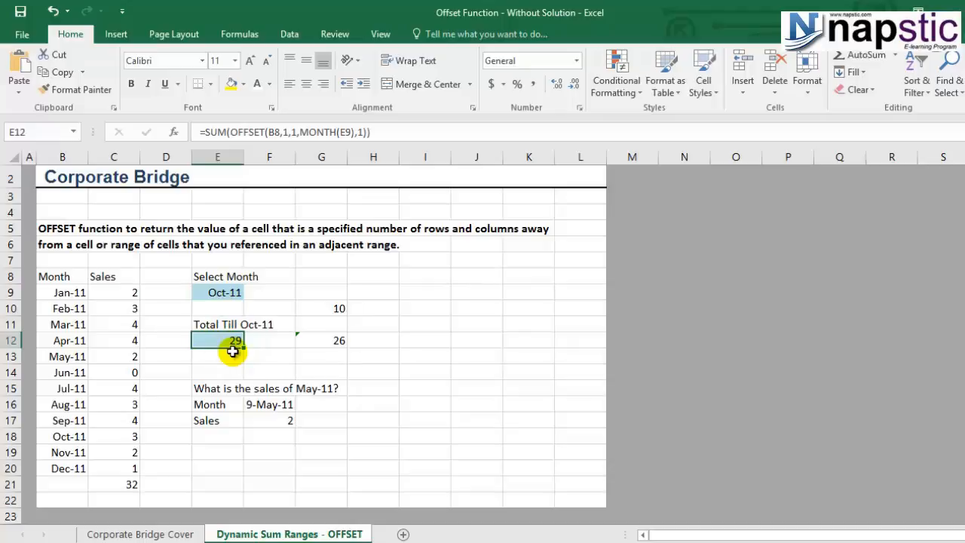
pyautogui.click(227, 292)
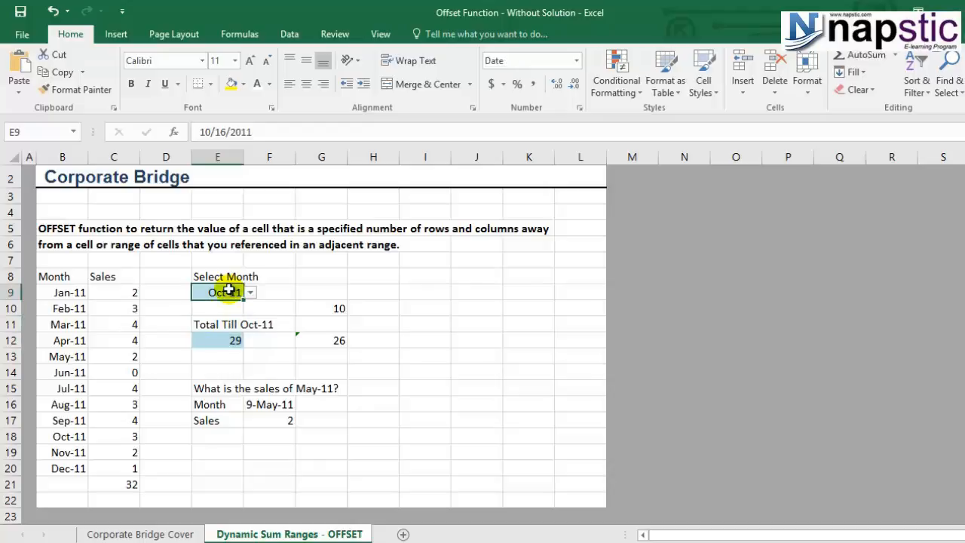